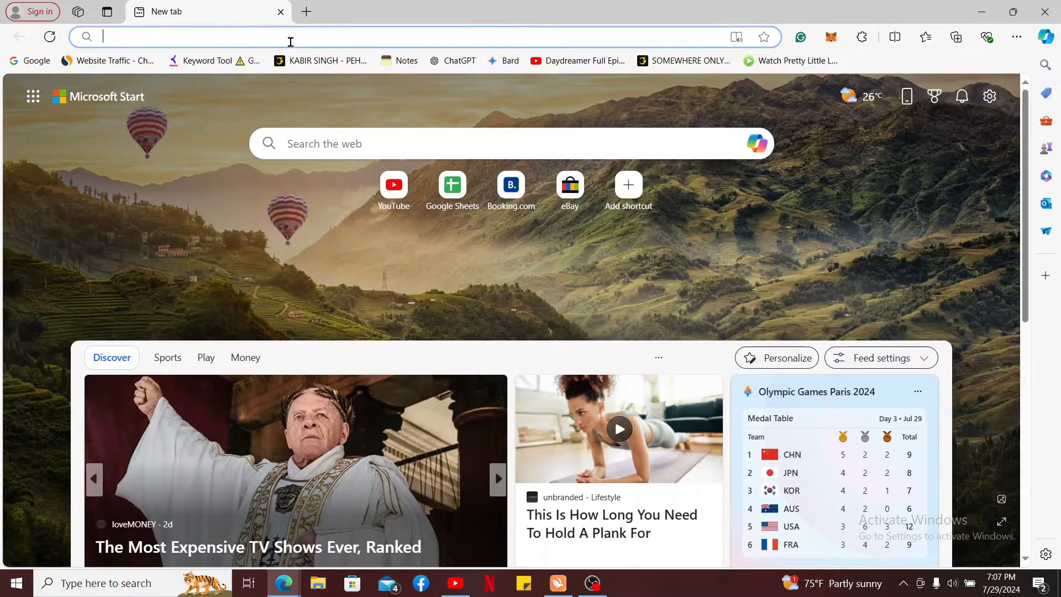
Go to desktop.telegram.org in Edge
{"action": "left_click", "coordinate": [289, 37]}
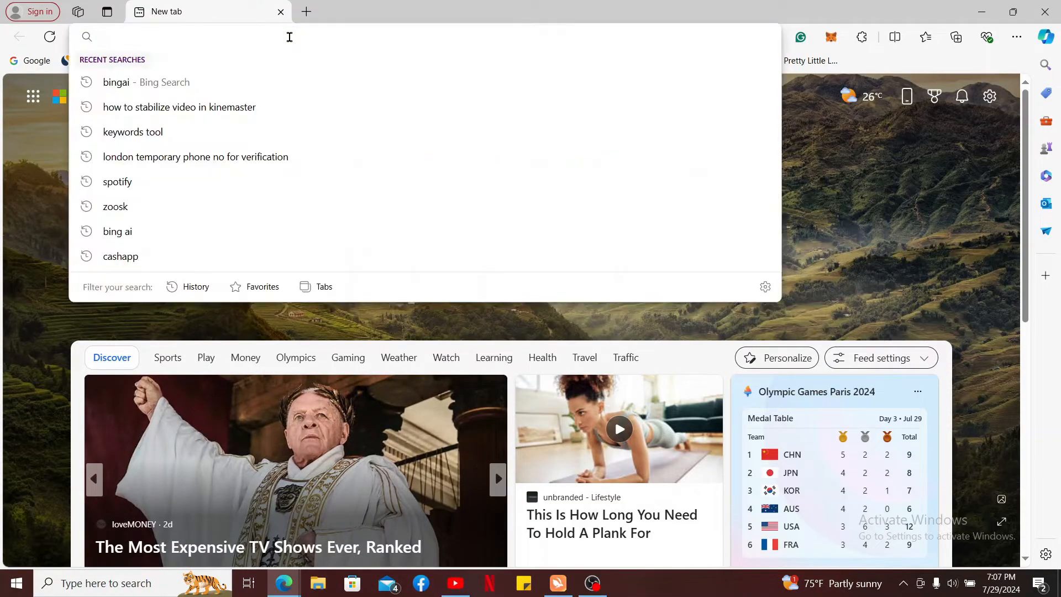
{"action": "type", "text": "desktop.telegram.org"}
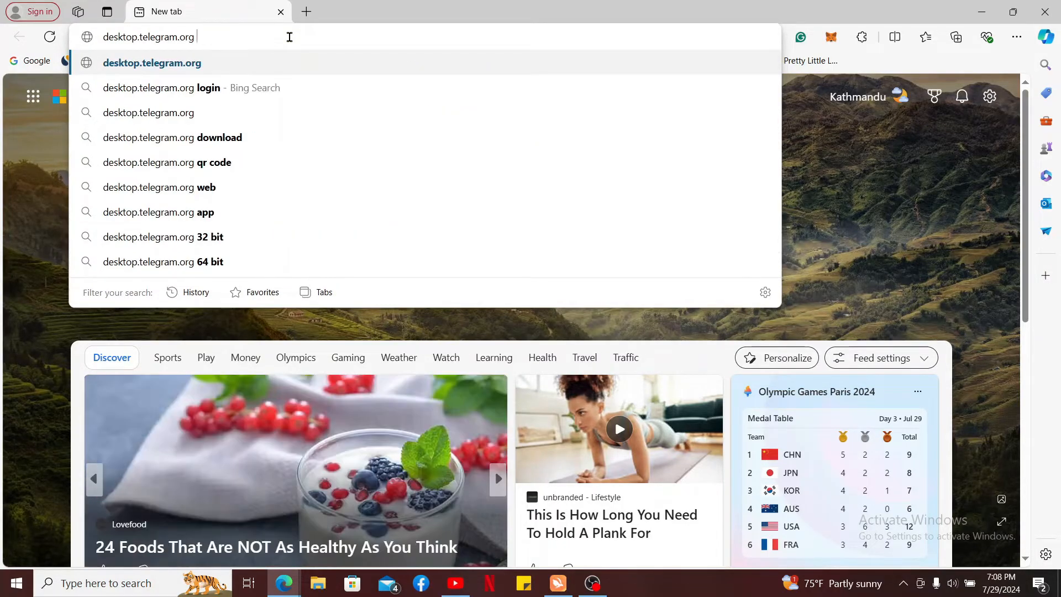
{"action": "key", "text": "Return"}
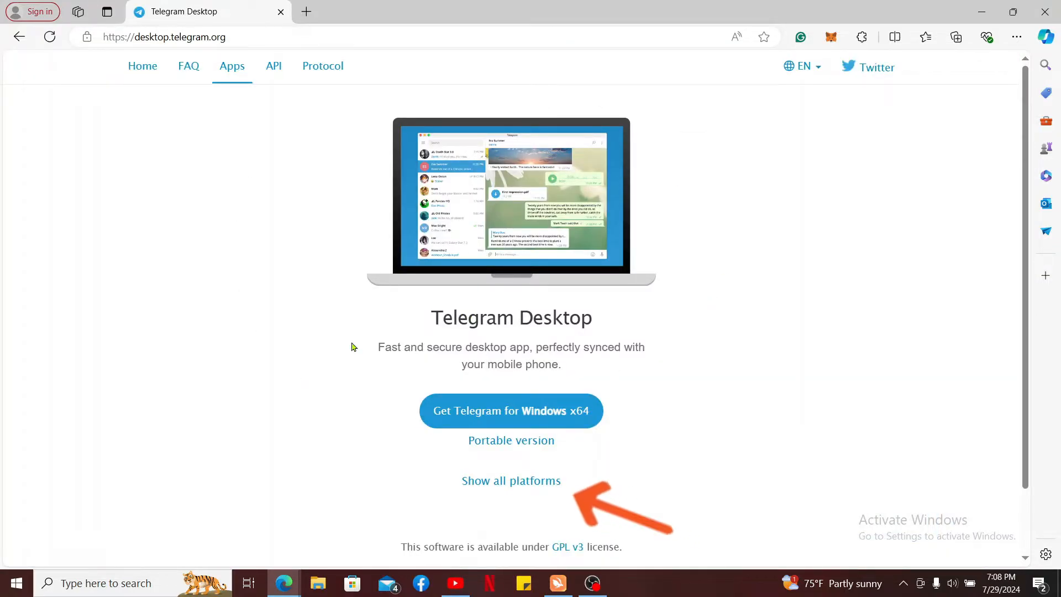
Download the Windows installer tsetup.5.2.3.exe from all platforms and run it
{"action": "left_click", "coordinate": [512, 493]}
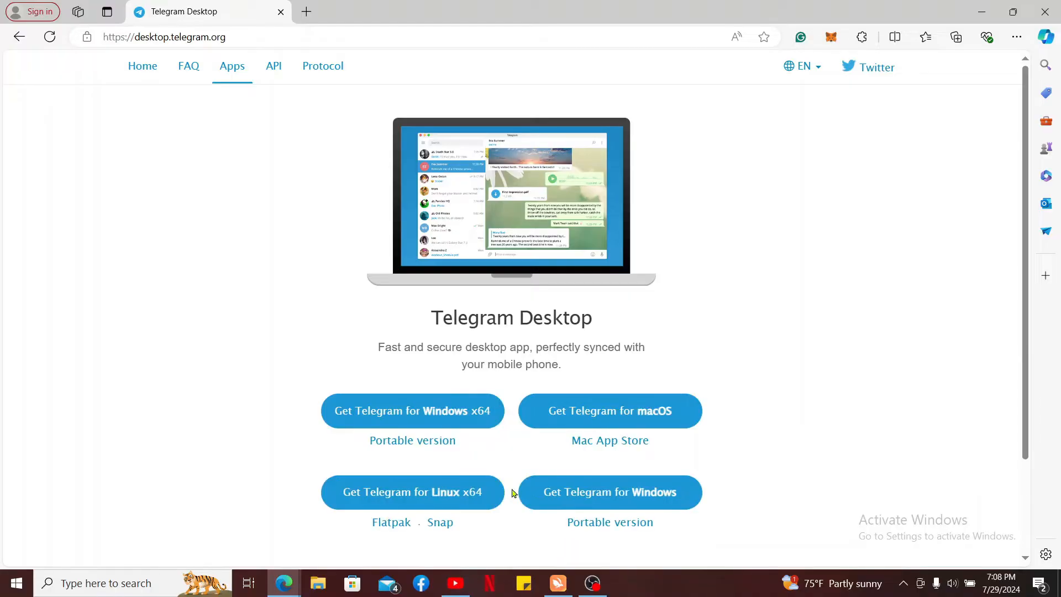
{"action": "scroll", "coordinate": [516, 468], "scroll_direction": "down", "scroll_amount": 1}
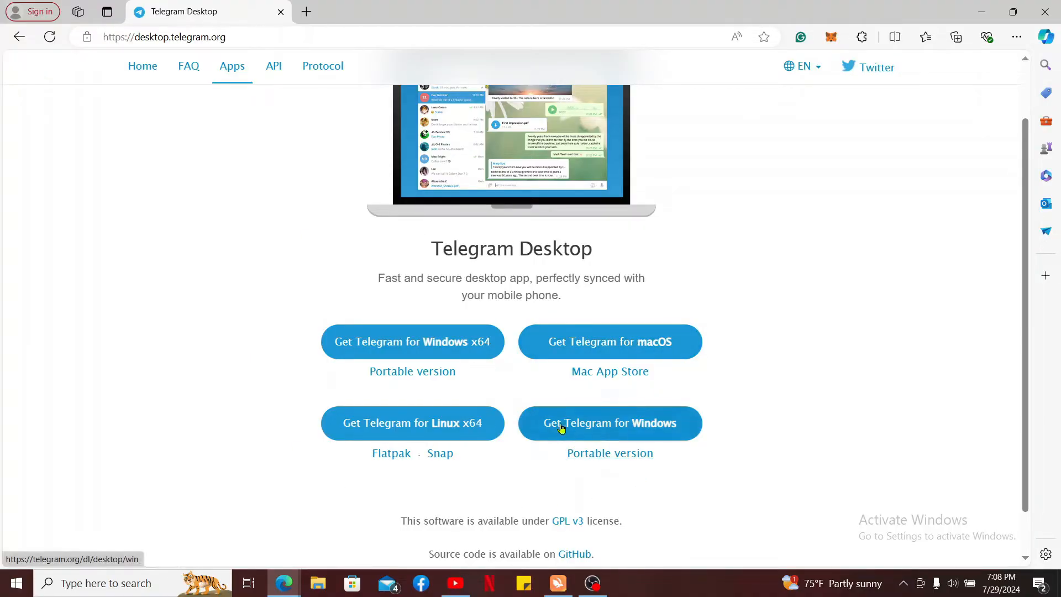
{"action": "left_click", "coordinate": [639, 424]}
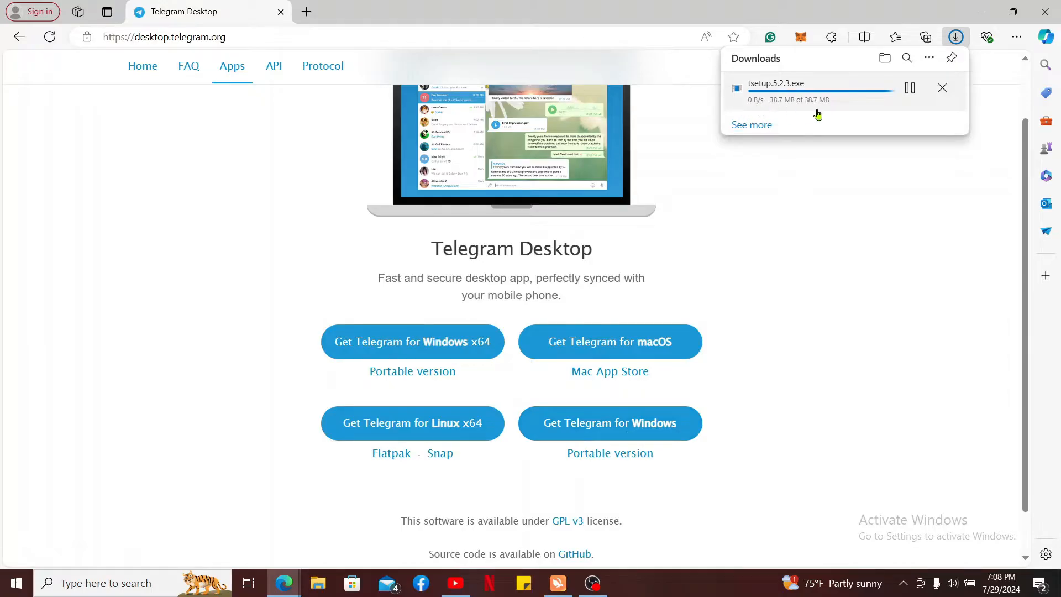
{"action": "left_click", "coordinate": [755, 99]}
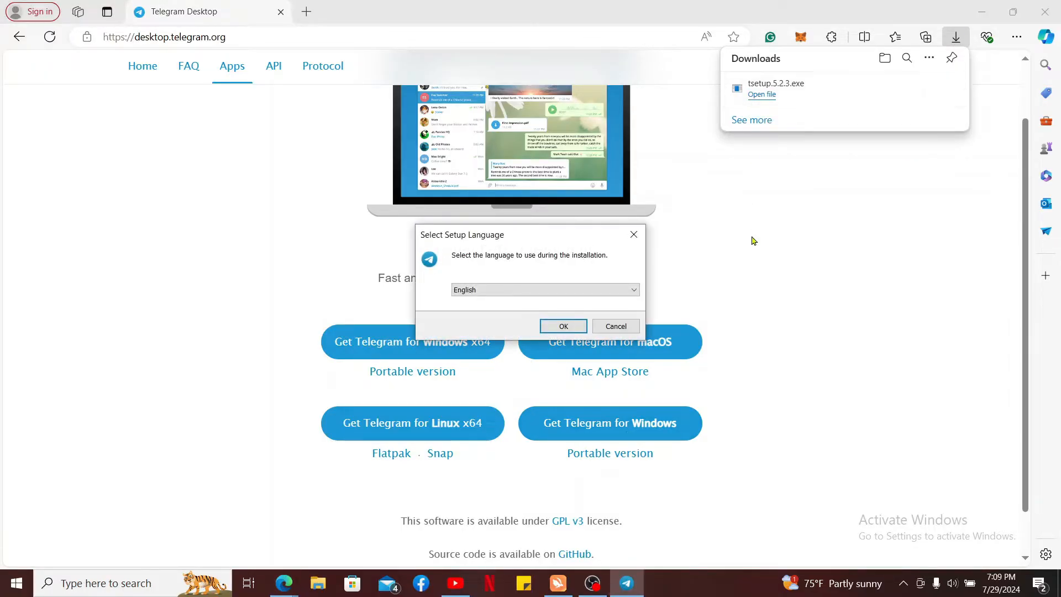
Keep English as the setup language and start the setup wizard
{"action": "left_click", "coordinate": [982, 12]}
{"action": "left_click", "coordinate": [633, 291]}
{"action": "left_click", "coordinate": [633, 297]}
{"action": "left_click", "coordinate": [577, 325]}
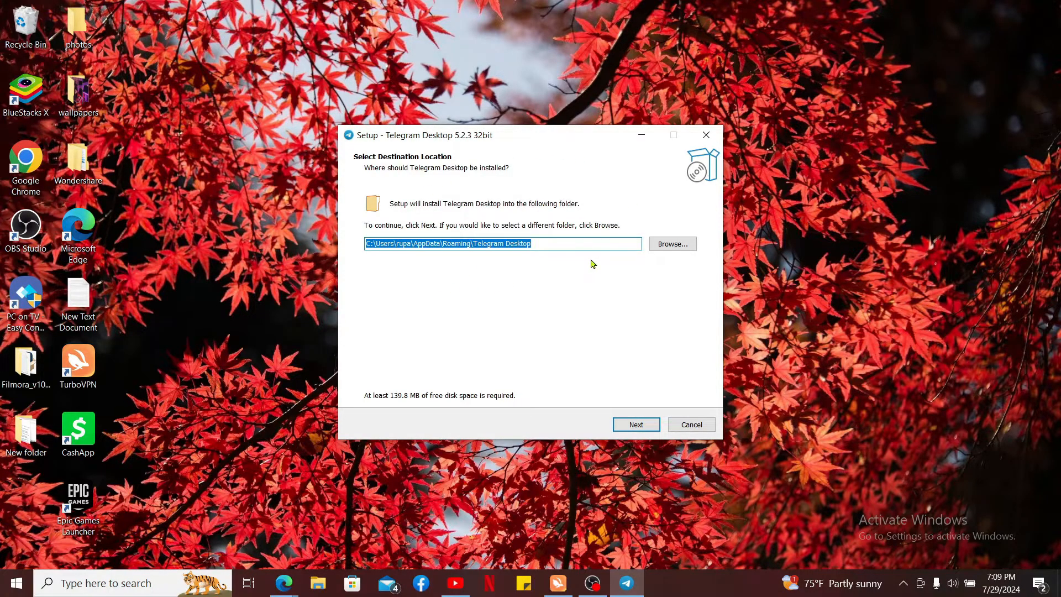
Accept the default install folder, Start Menu folder and tasks, install, then finish launching Telegram
{"action": "left_click", "coordinate": [638, 425]}
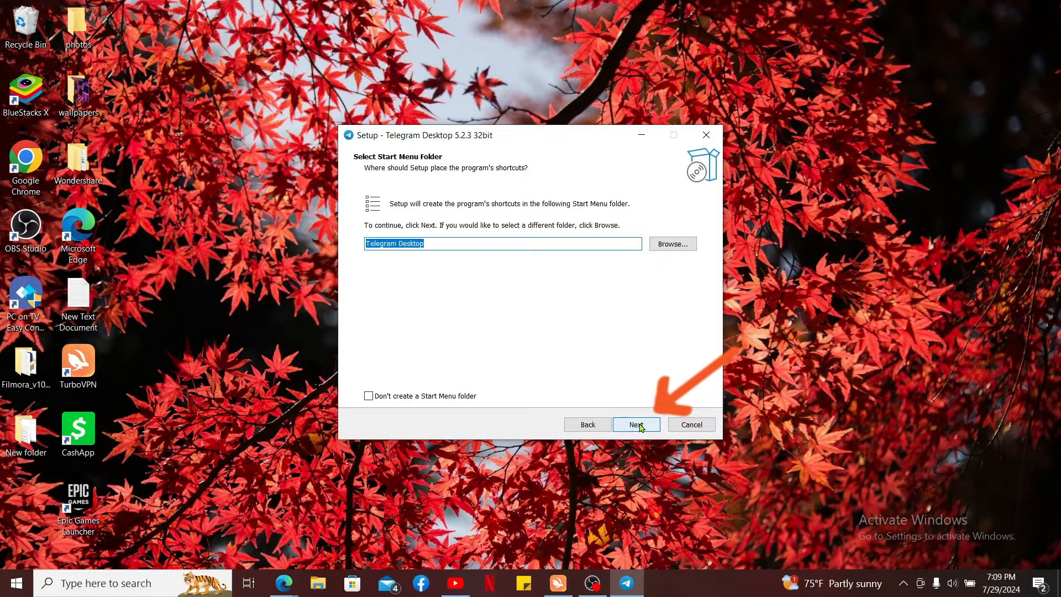
{"action": "left_click", "coordinate": [637, 425]}
{"action": "left_click", "coordinate": [637, 425]}
{"action": "left_click", "coordinate": [637, 425]}
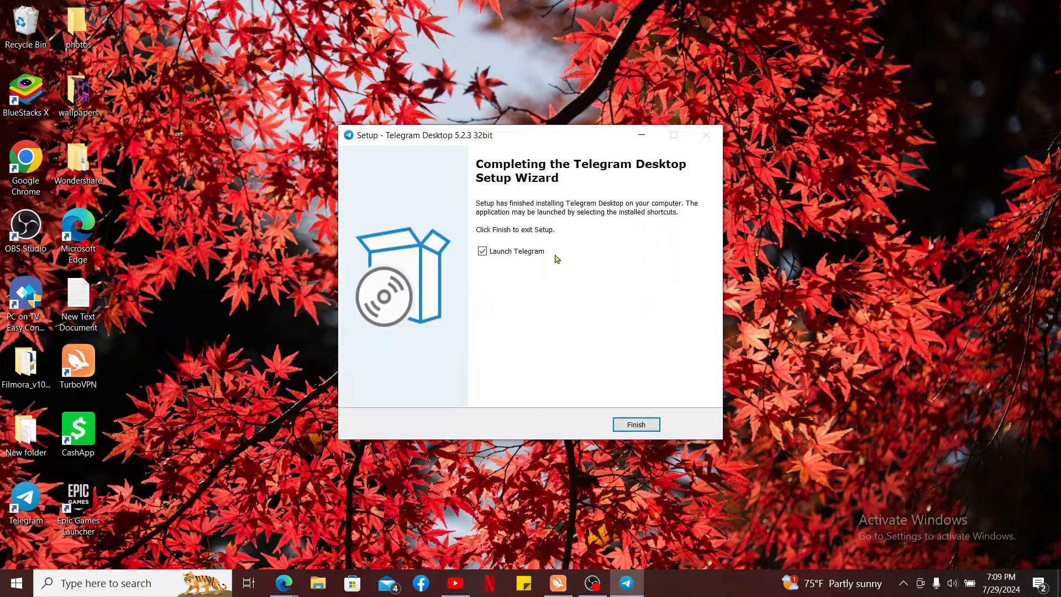
{"action": "left_click", "coordinate": [648, 427]}
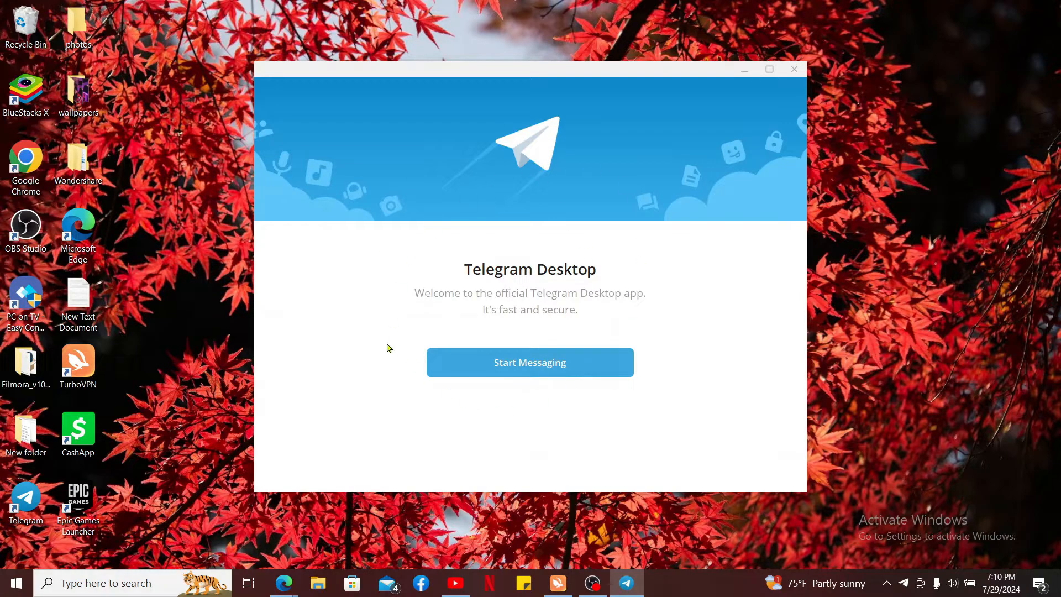
Maximize the Telegram welcome window and choose Start Messaging
{"action": "left_click", "coordinate": [769, 69]}
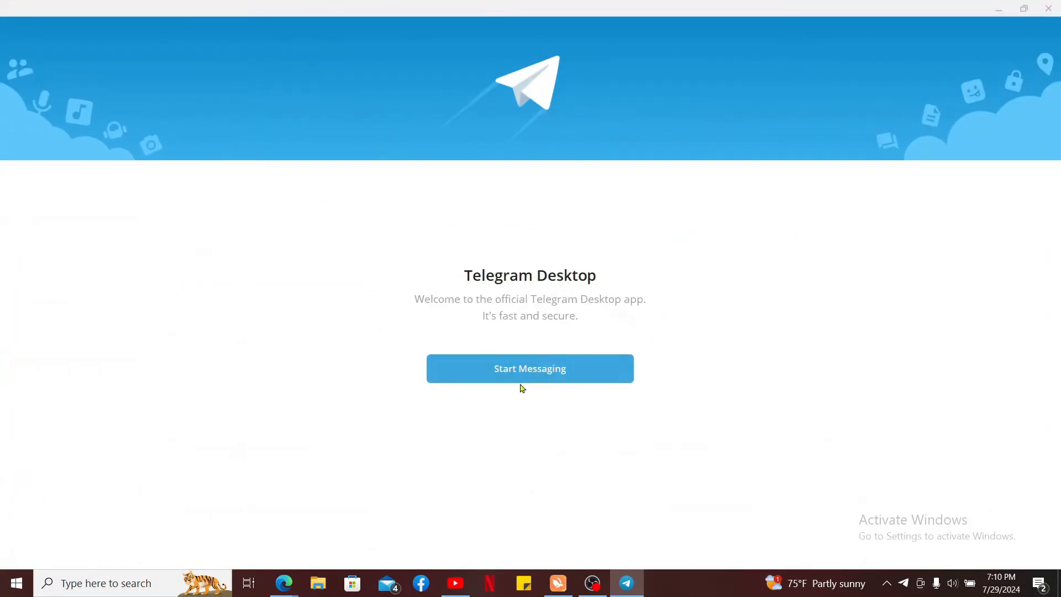
{"action": "left_click", "coordinate": [542, 371]}
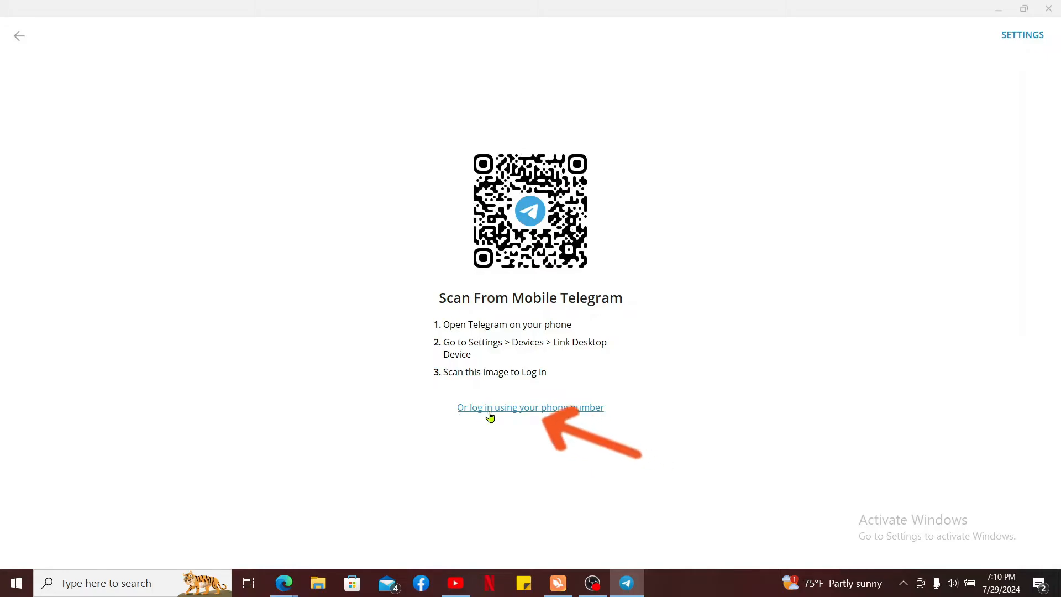
Switch to phone login, keep Nepal as the country, and submit the phone number
{"action": "left_click", "coordinate": [535, 410]}
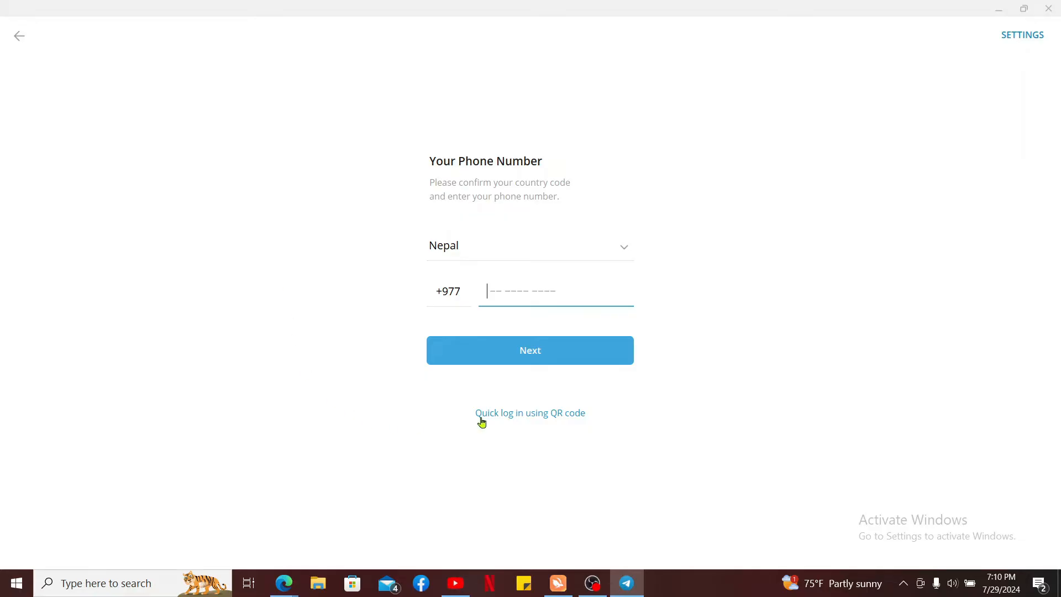
{"action": "left_click", "coordinate": [624, 246]}
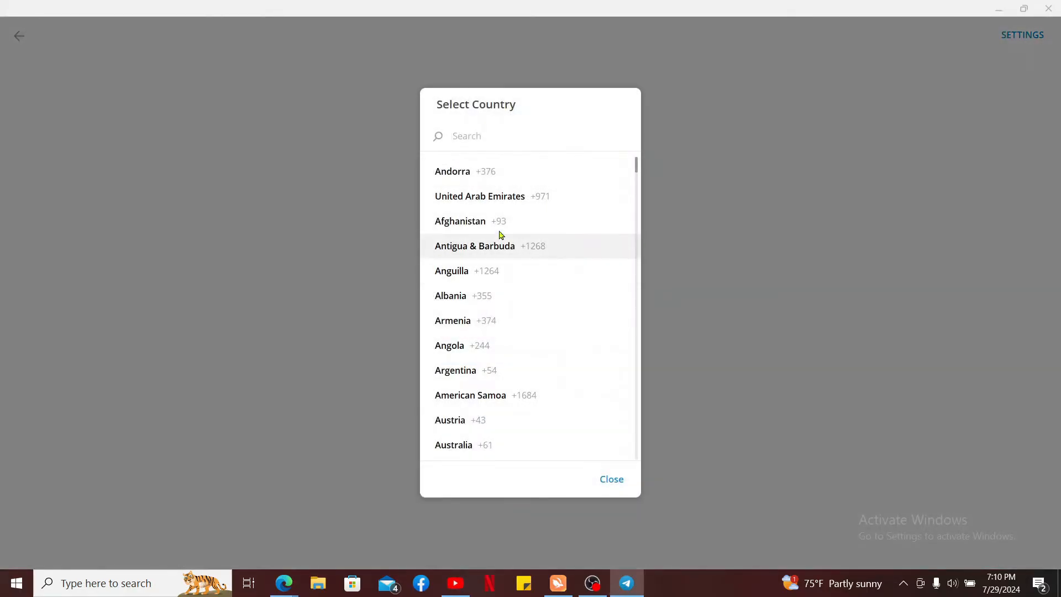
{"action": "left_click", "coordinate": [682, 303]}
{"action": "type", "text": "98"}
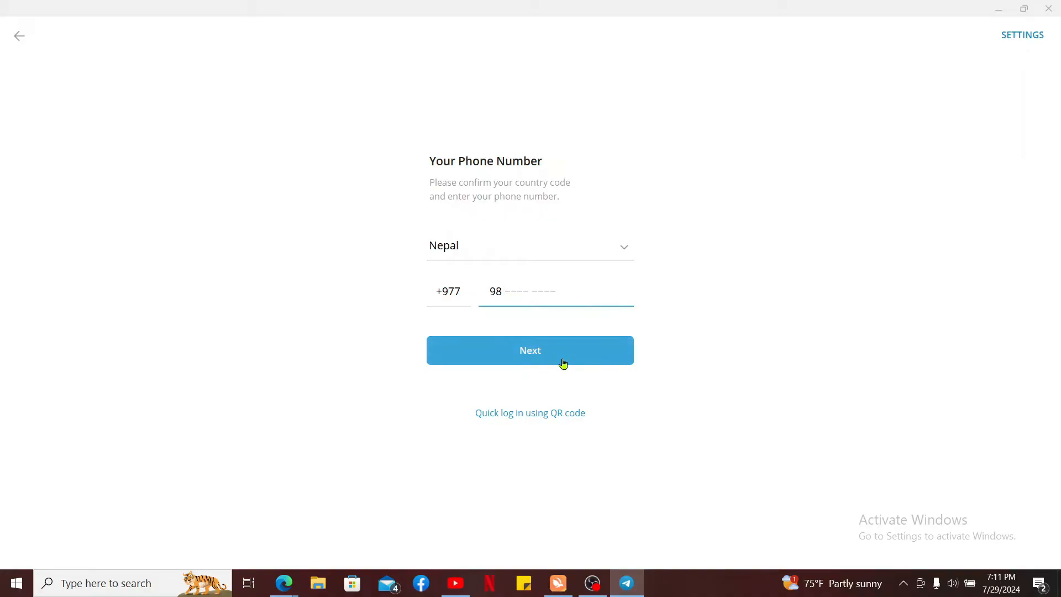
{"action": "left_click", "coordinate": [563, 363]}
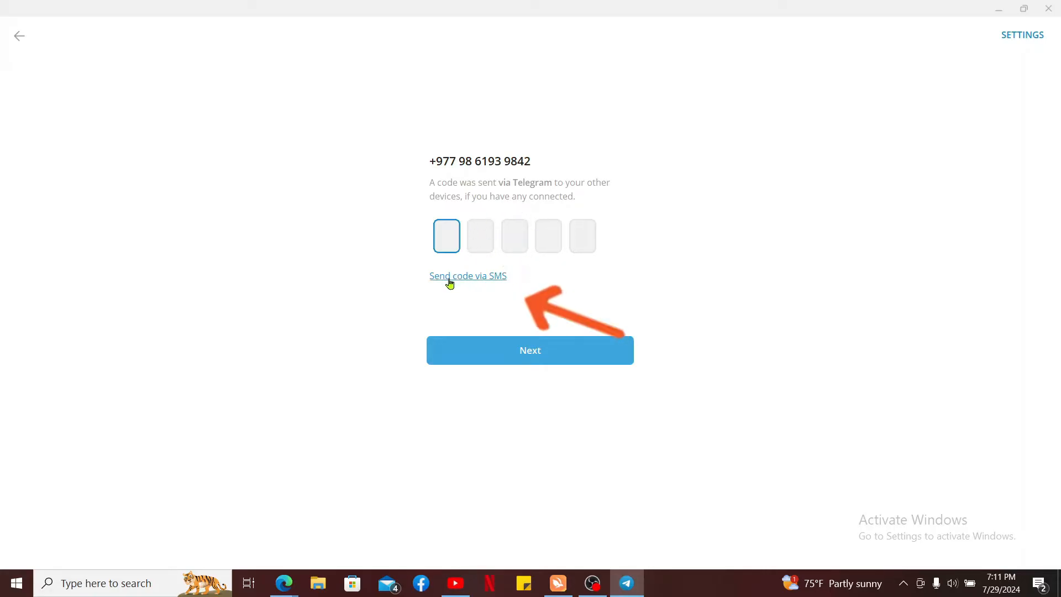
Request the login code by SMS, enter it, then paste and submit the cloud password
{"action": "left_click", "coordinate": [483, 278]}
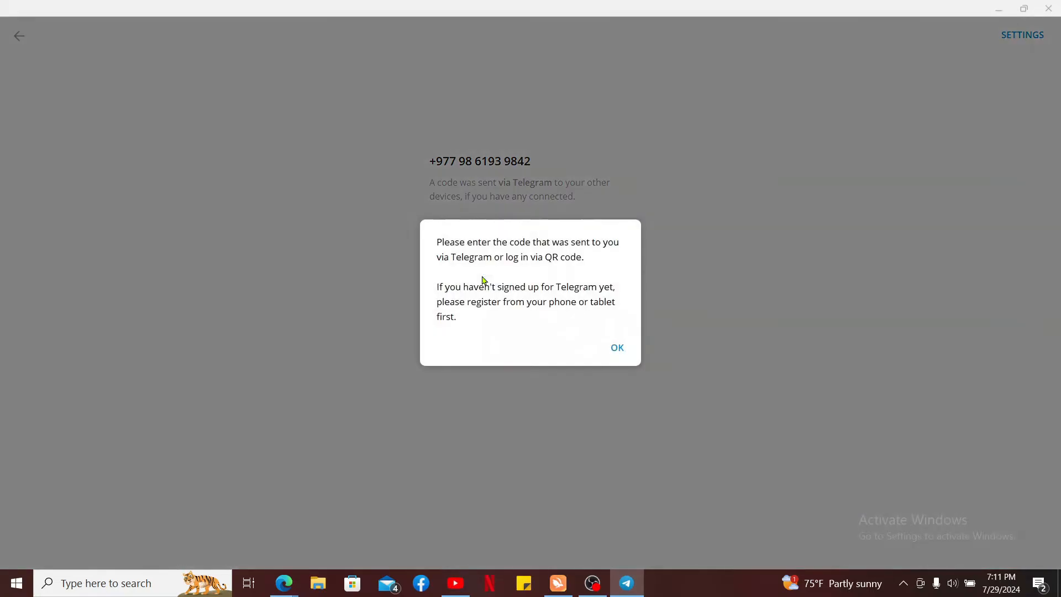
{"action": "left_click", "coordinate": [615, 352]}
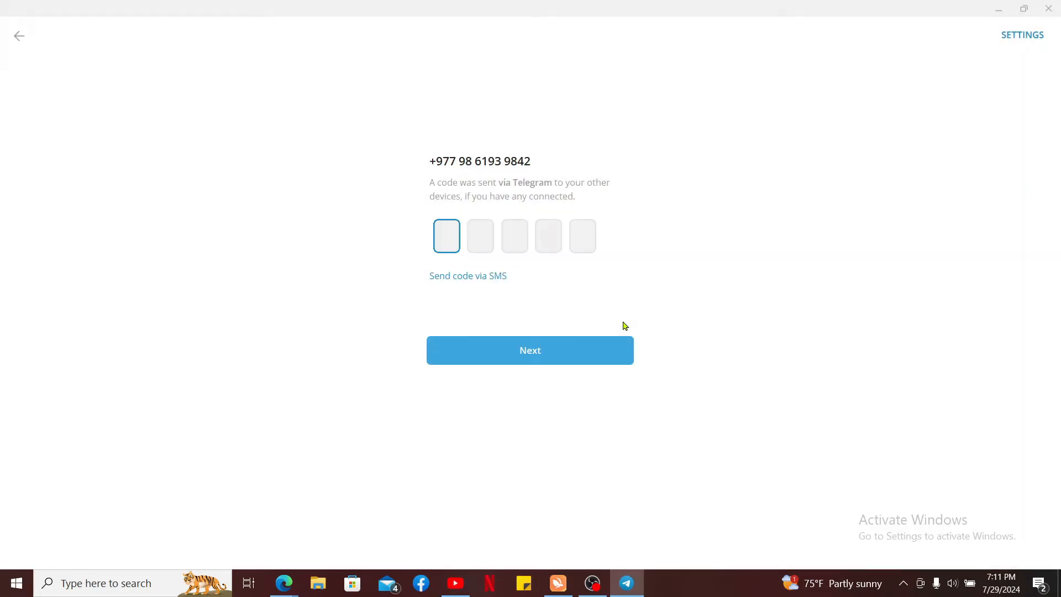
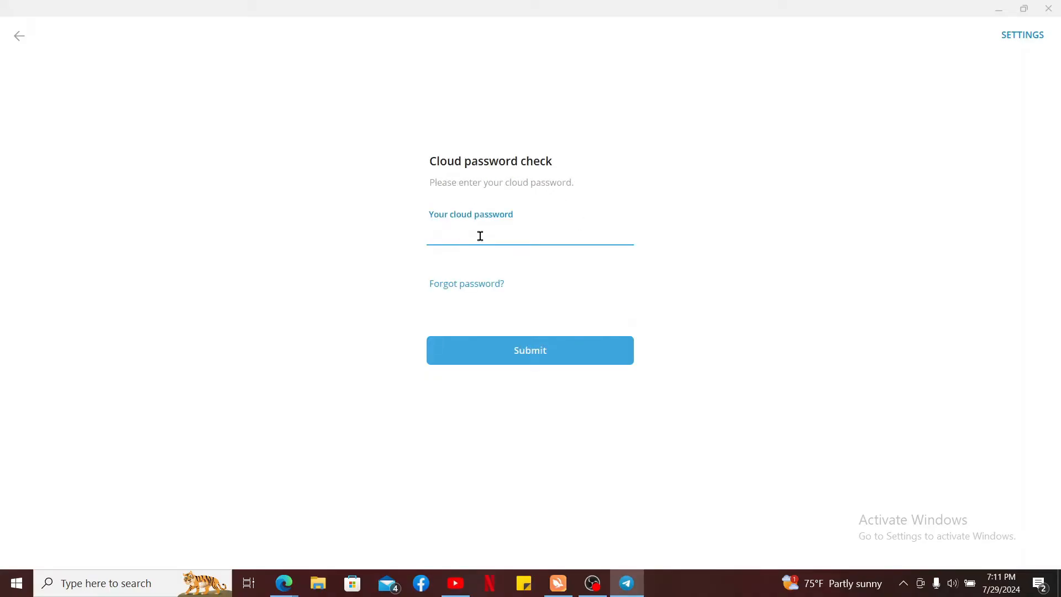
{"action": "key", "text": "ctrl+v"}
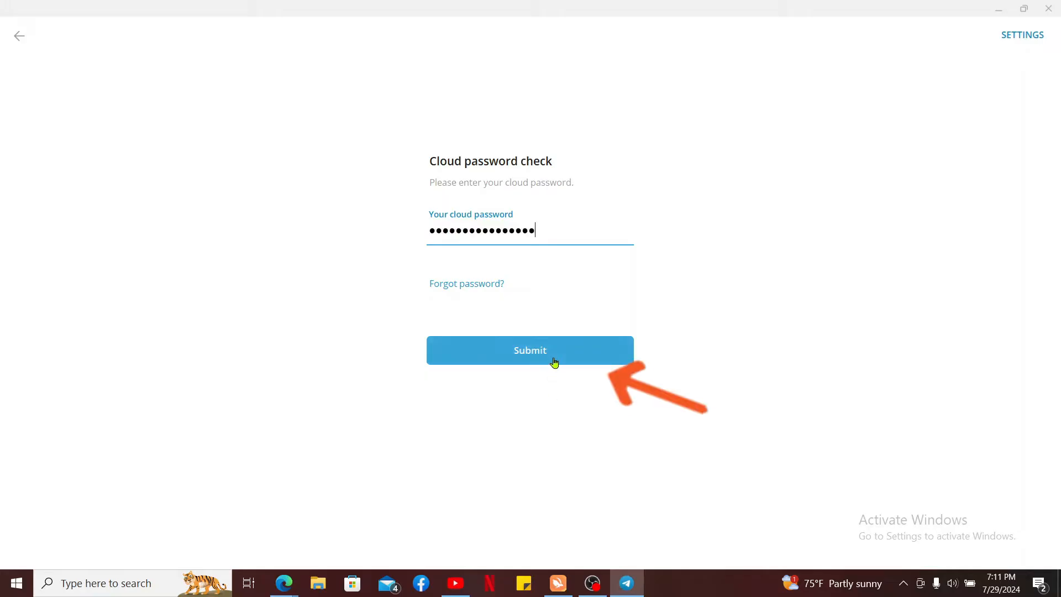
{"action": "left_click", "coordinate": [558, 356]}
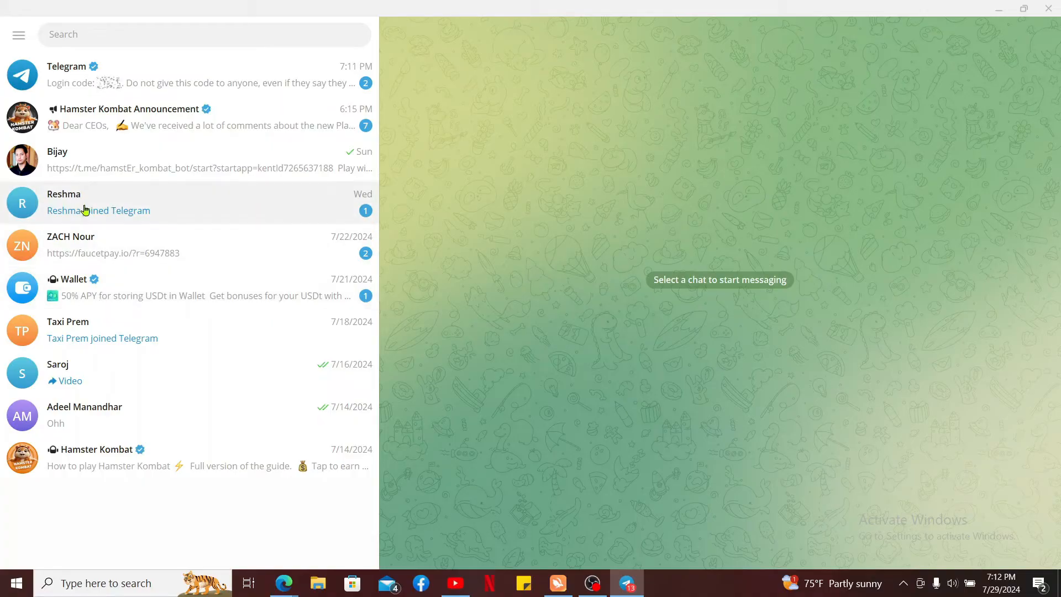
Look over the main menu and Settings, close Settings, and activate chat search
{"action": "left_click", "coordinate": [19, 35]}
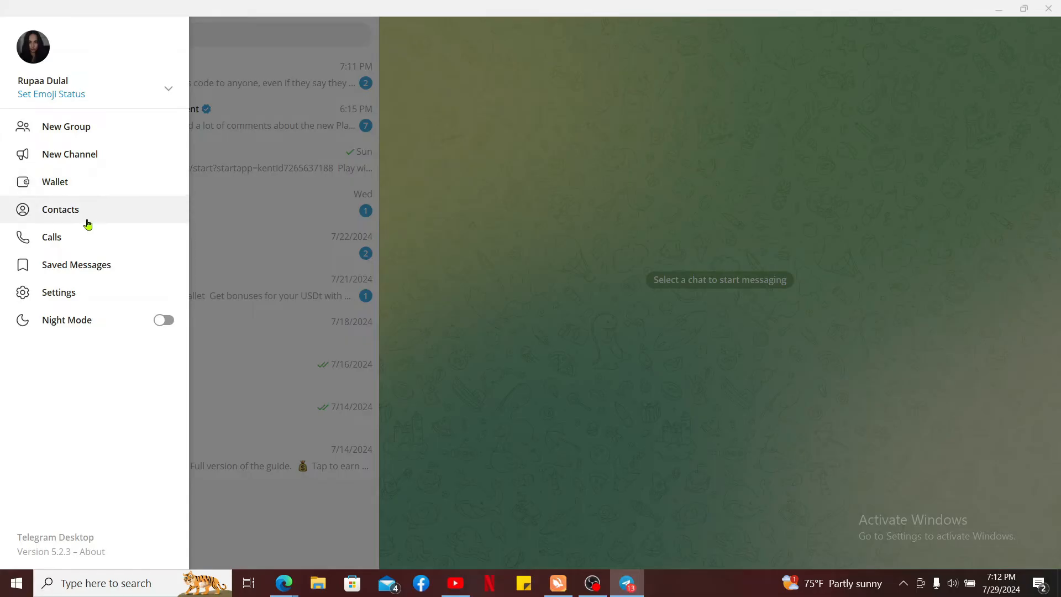
{"action": "left_click", "coordinate": [71, 302]}
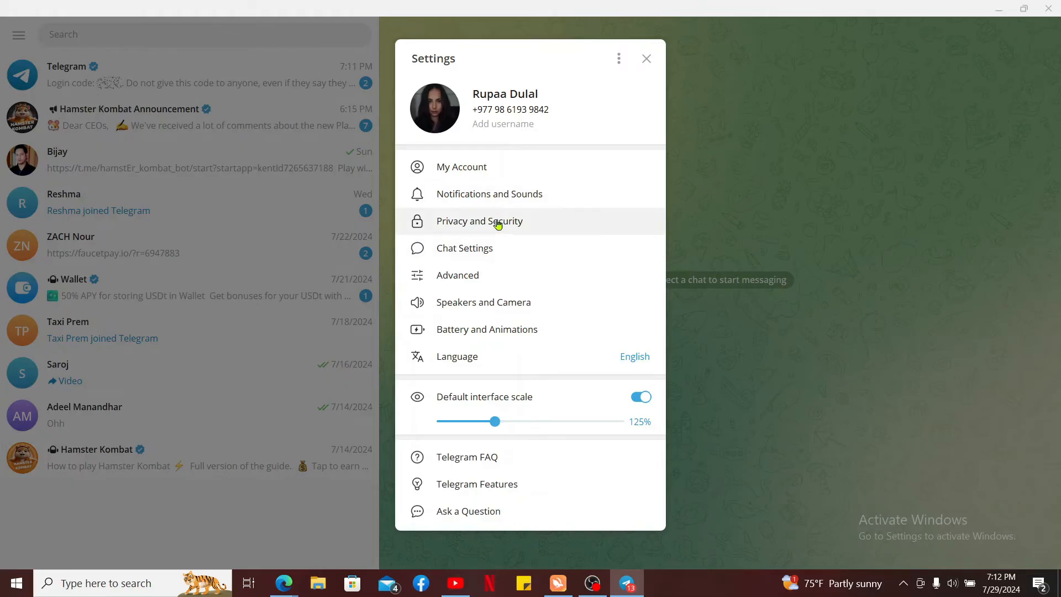
{"action": "left_click", "coordinate": [161, 34]}
{"action": "left_click", "coordinate": [163, 34]}
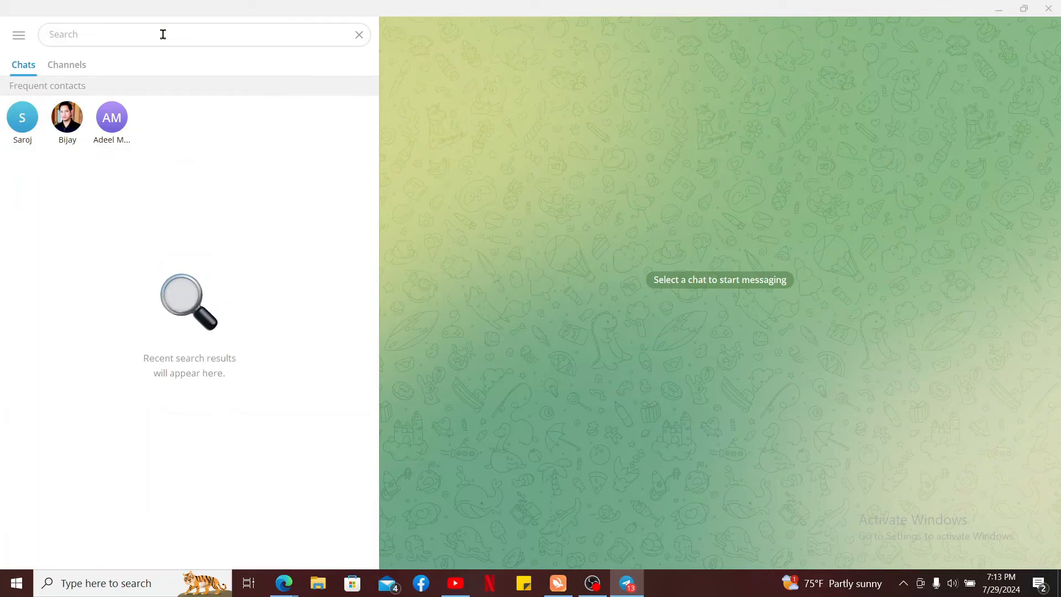
Try and clear a search, open the first frequent contact's chat, and send 'hi'
{"action": "type", "text": "amy"}
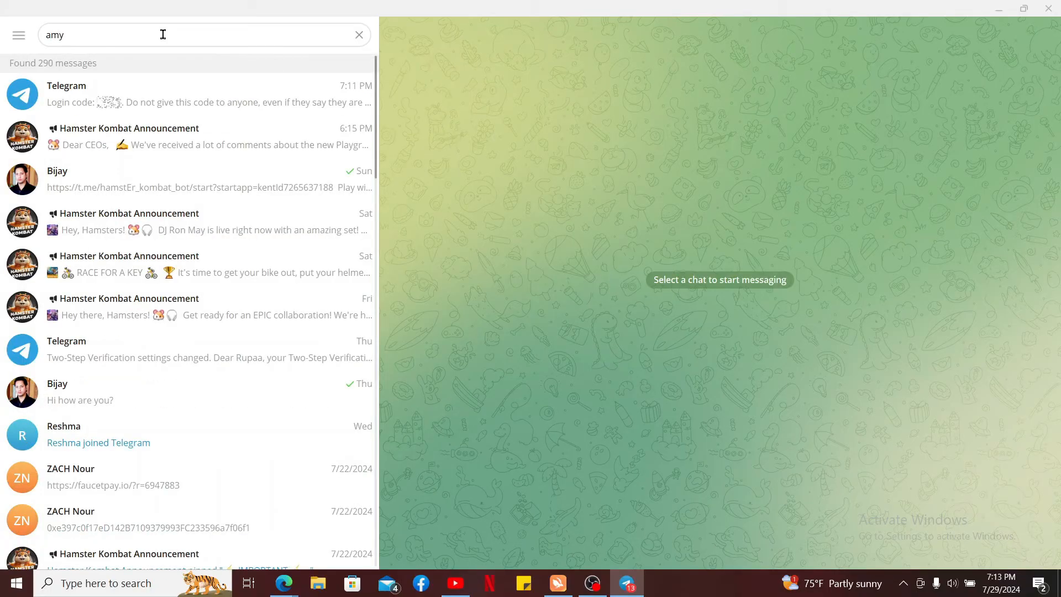
{"action": "key", "text": "BackSpace"}
{"action": "key", "text": "BackSpace"}
{"action": "key", "text": "BackSpace"}
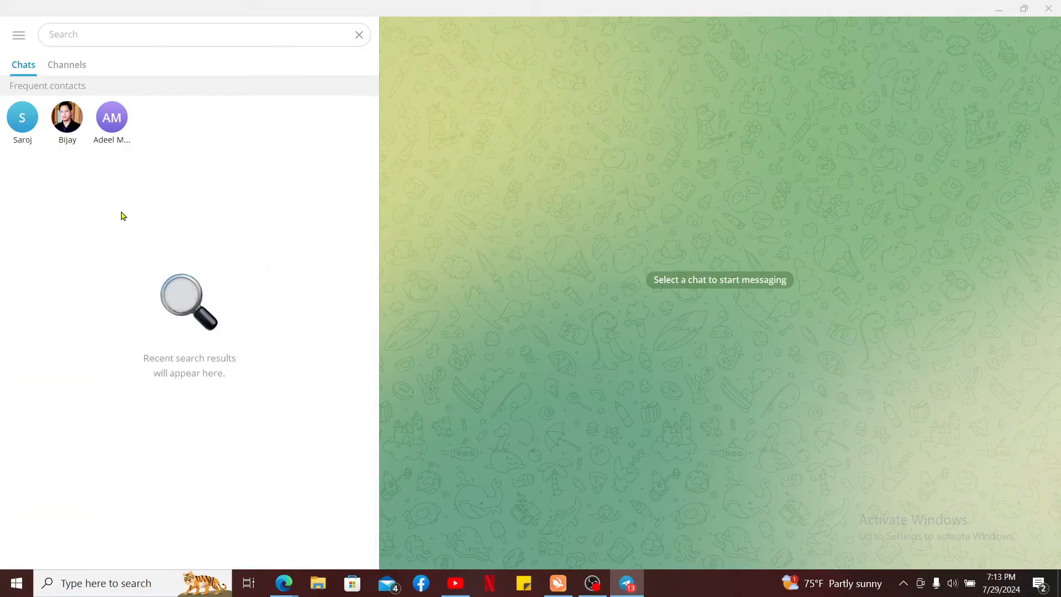
{"action": "left_click", "coordinate": [20, 128]}
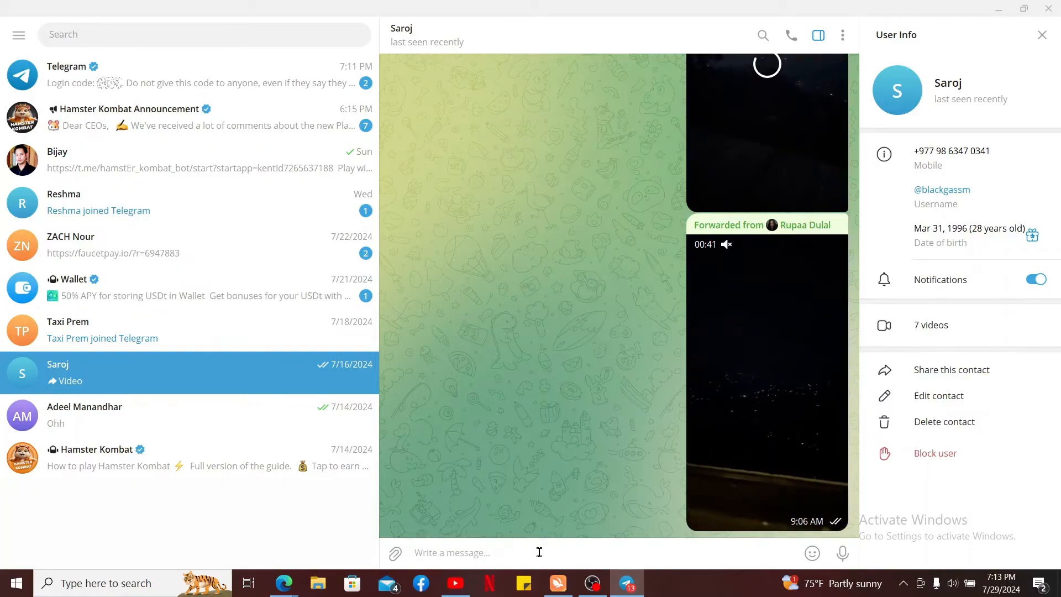
{"action": "type", "text": "hi"}
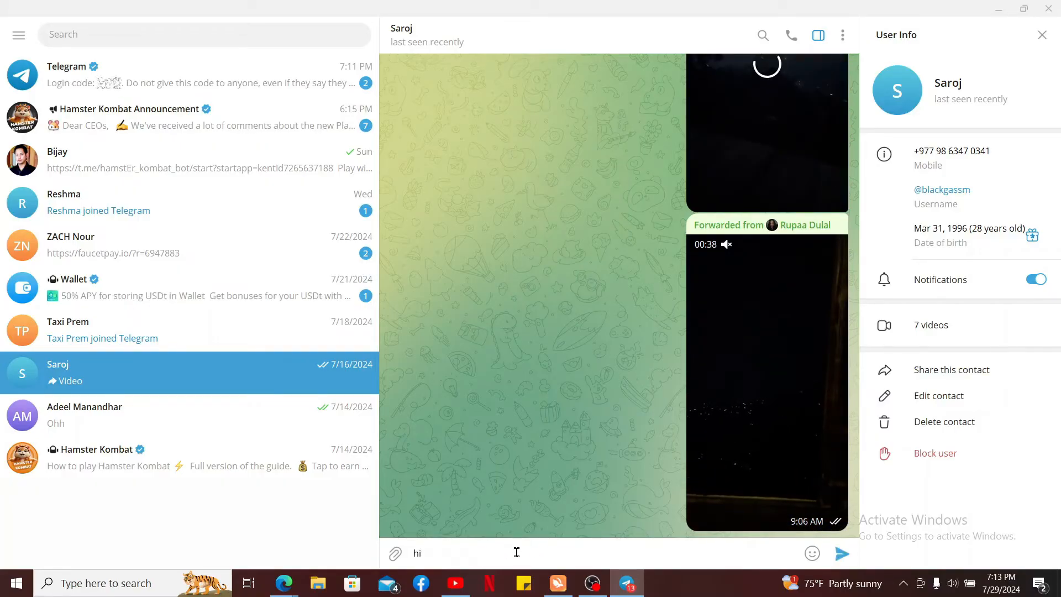
{"action": "left_click", "coordinate": [845, 555]}
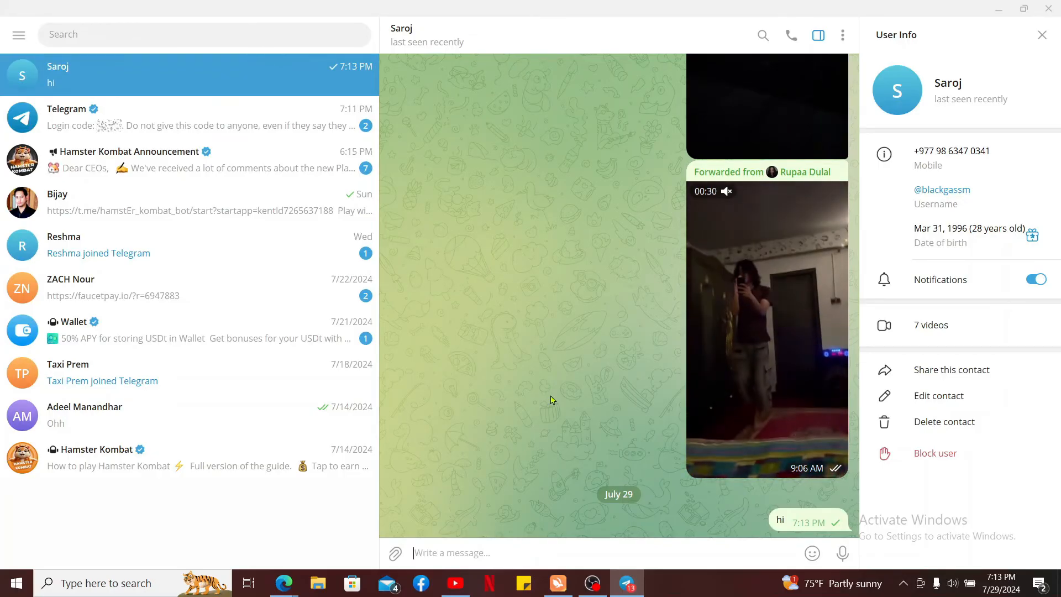
Close the contact info panel, switch to the Hamster Kombat chat, and open the main menu
{"action": "mouse_move", "coordinate": [396, 555]}
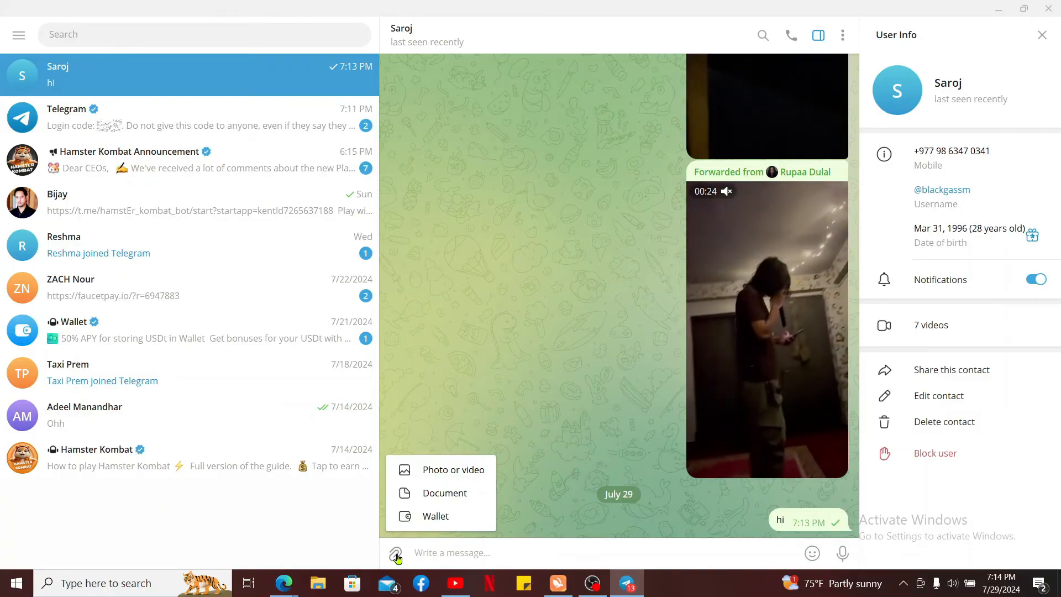
{"action": "scroll", "coordinate": [583, 389], "scroll_direction": "up", "scroll_amount": 5}
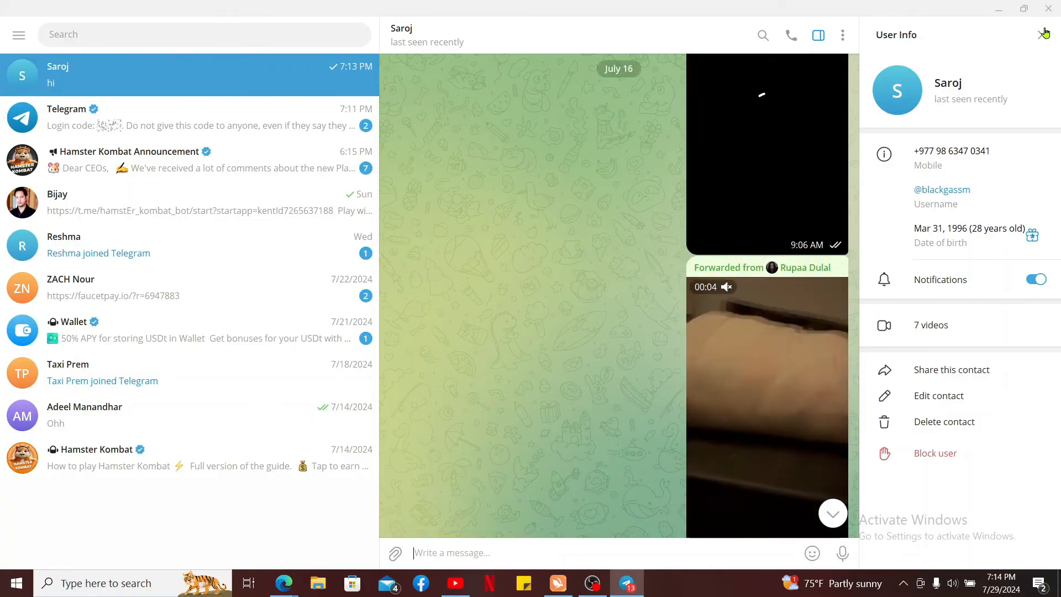
{"action": "left_click", "coordinate": [1042, 35]}
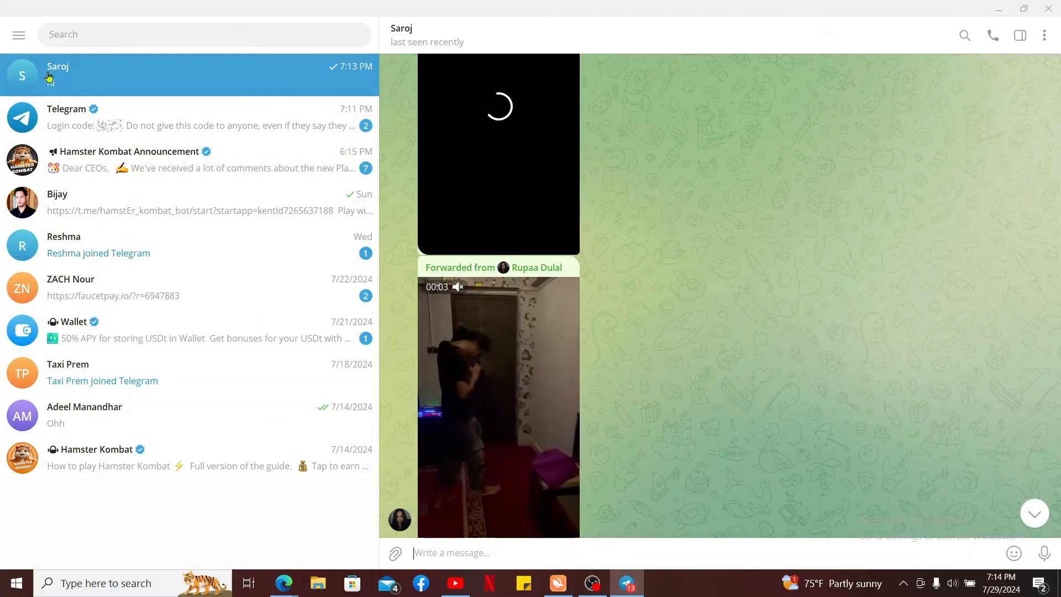
{"action": "left_click", "coordinate": [19, 35]}
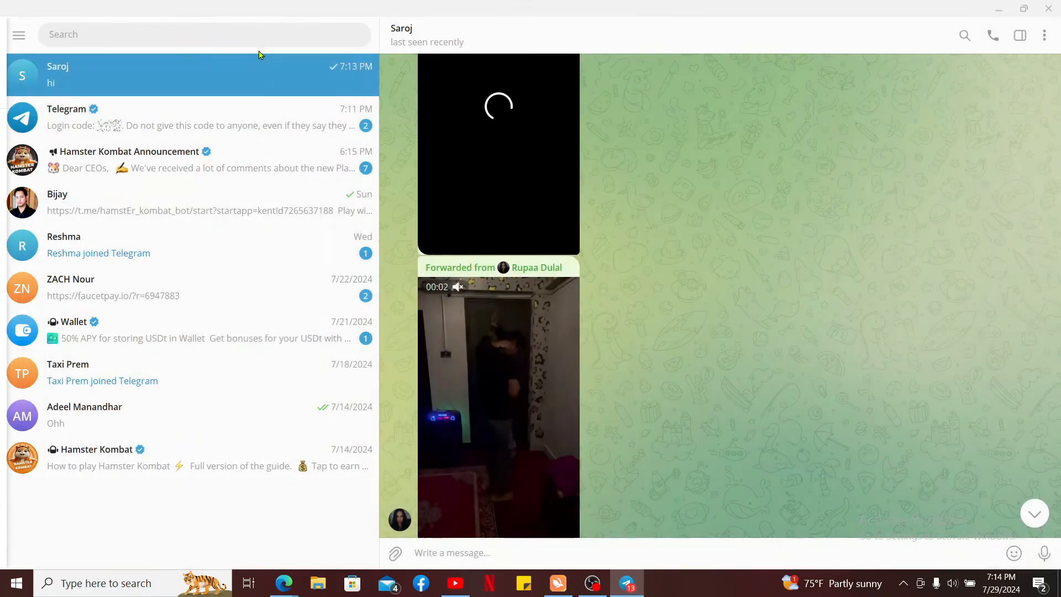
{"action": "left_click", "coordinate": [260, 53]}
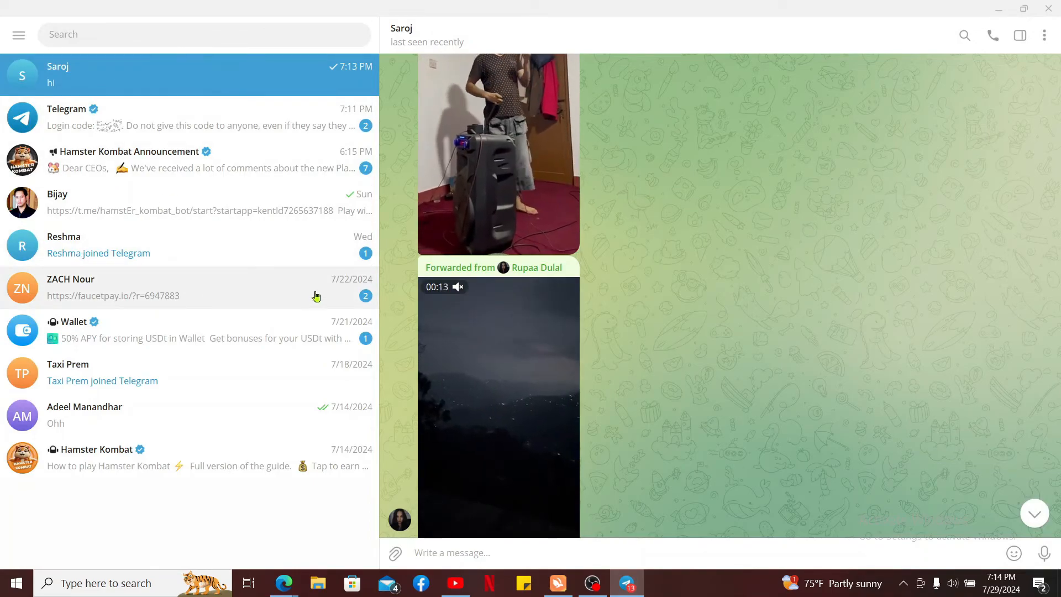
{"action": "left_click", "coordinate": [207, 202]}
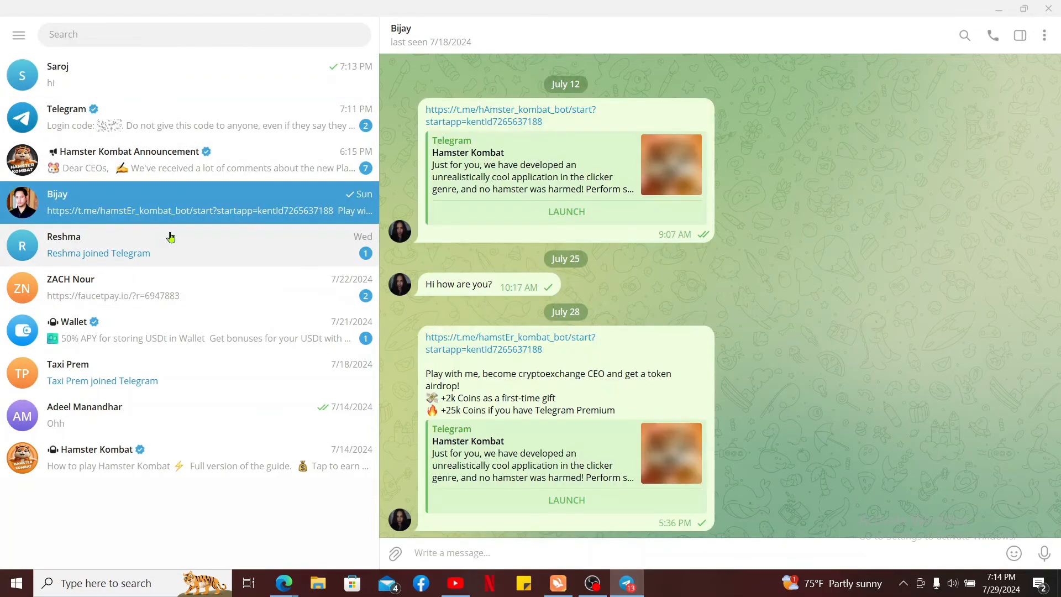
{"action": "left_click", "coordinate": [18, 36]}
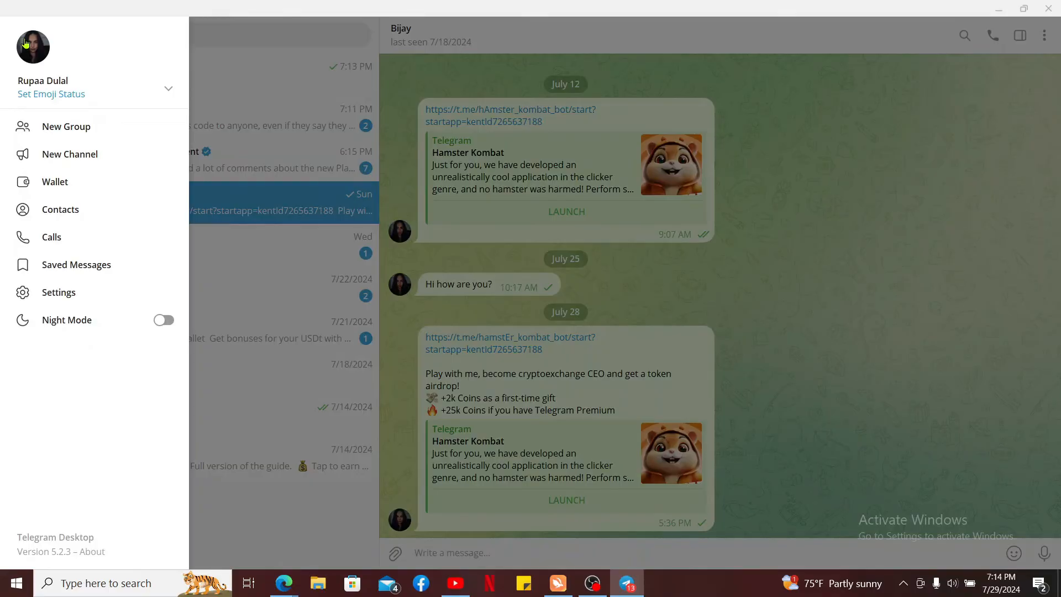
In Settings, choose Log out from the extra options menu, then cancel the confirmation
{"action": "left_click", "coordinate": [79, 293]}
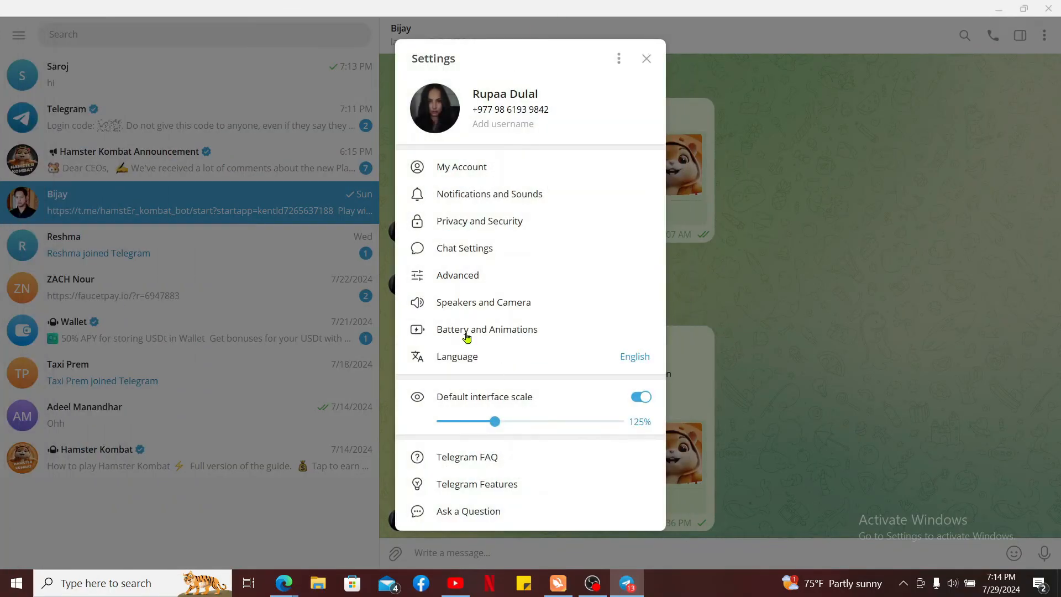
{"action": "left_click", "coordinate": [618, 61]}
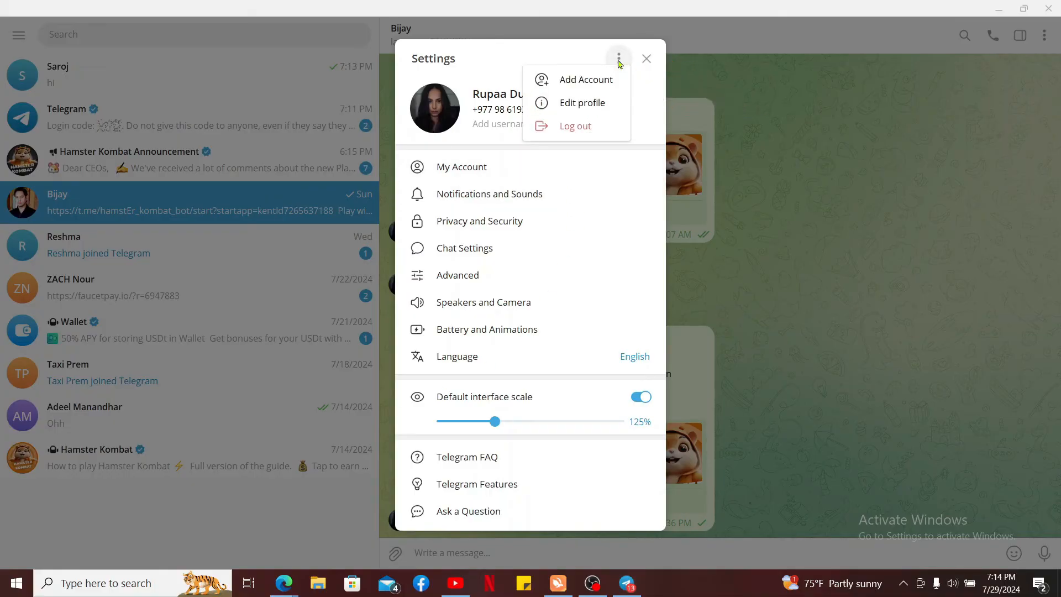
{"action": "left_click", "coordinate": [580, 128]}
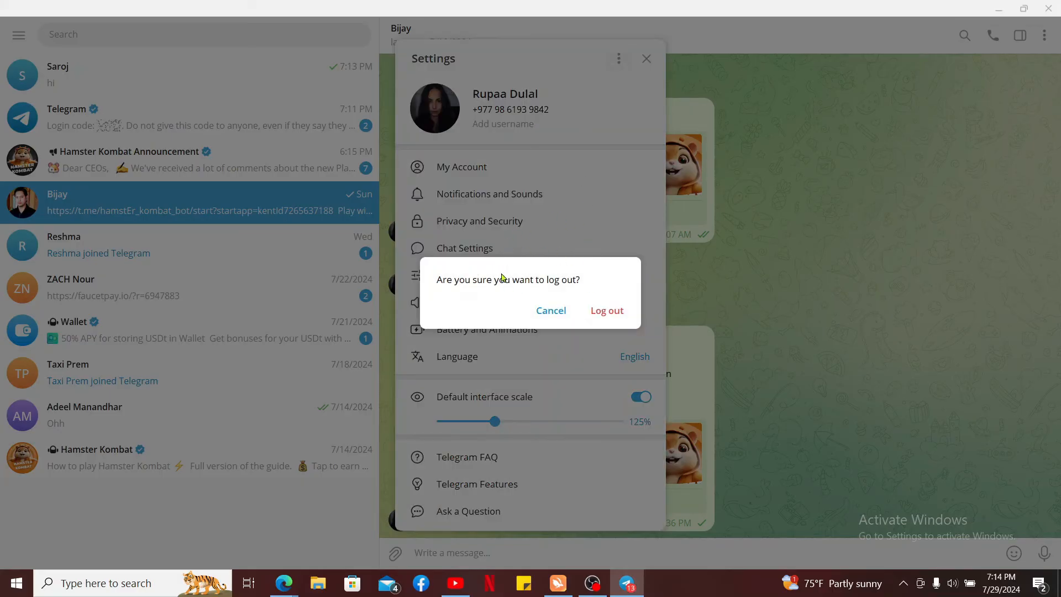
{"action": "left_click", "coordinate": [609, 314]}
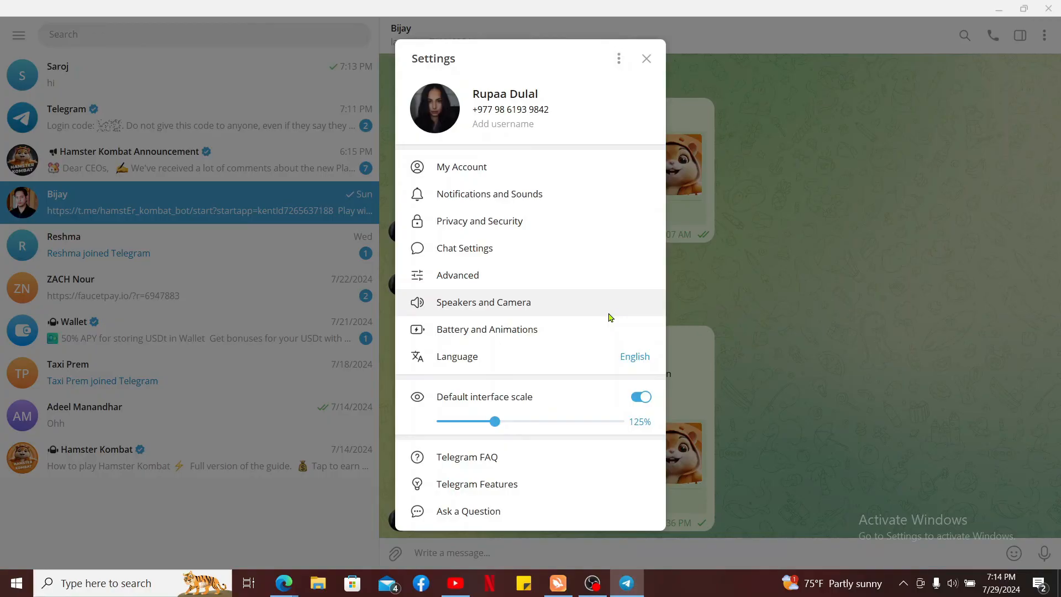